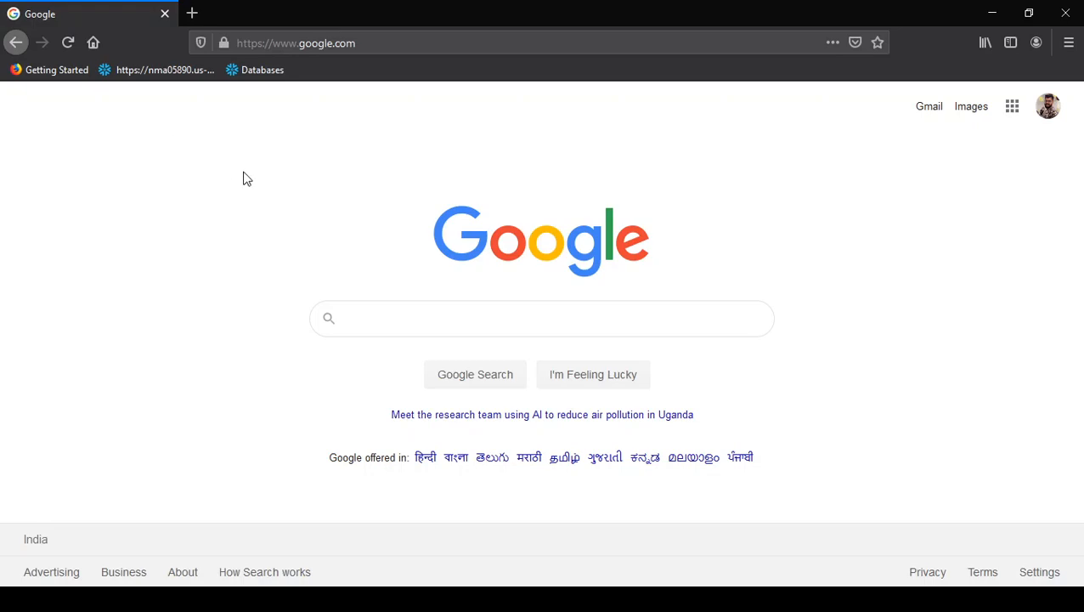
- Search Google for "download python" and open the python.org downloads page from the results
{"action": "left_click", "coordinate": [422, 318]}
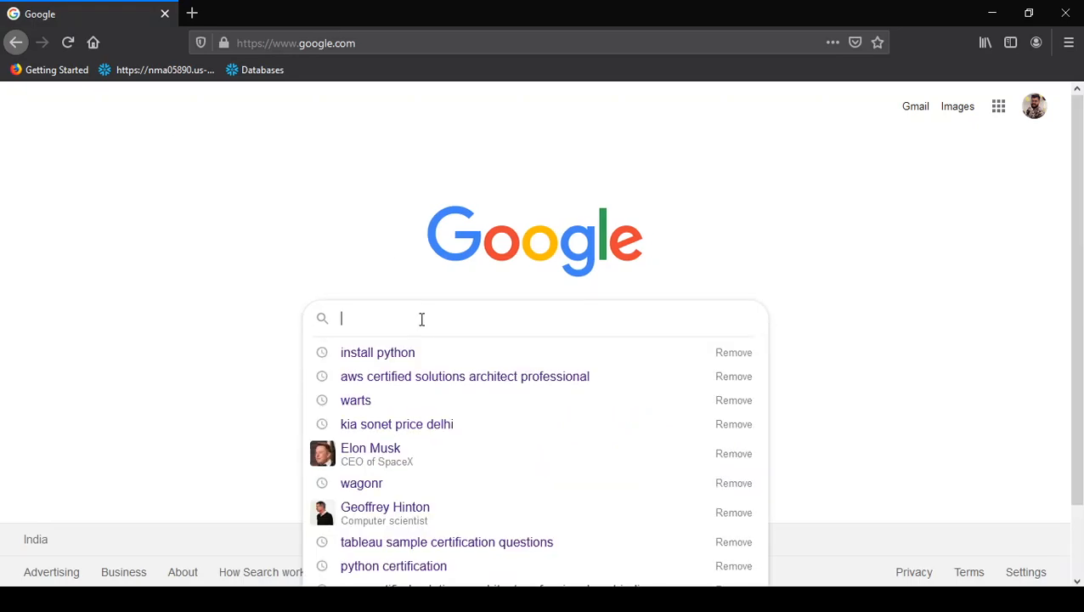
{"action": "type", "text": "p"}
{"action": "key", "text": "BackSpace"}
{"action": "type", "text": "dwol"}
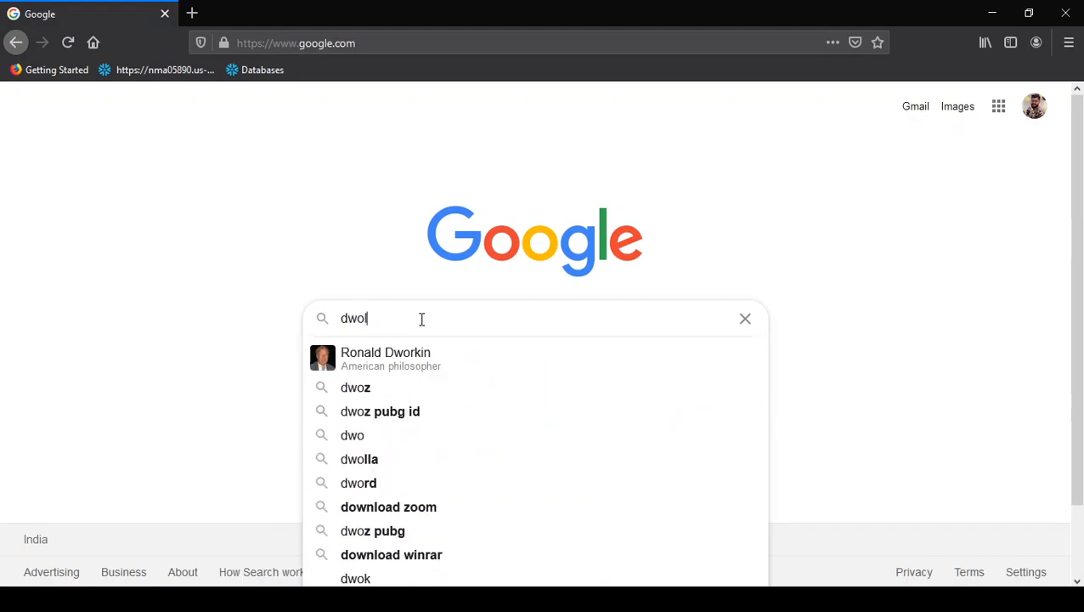
{"action": "key", "text": "BackSpace"}
{"action": "key", "text": "BackSpace"}
{"action": "key", "text": "BackSpace"}
{"action": "type", "text": "ownload p"}
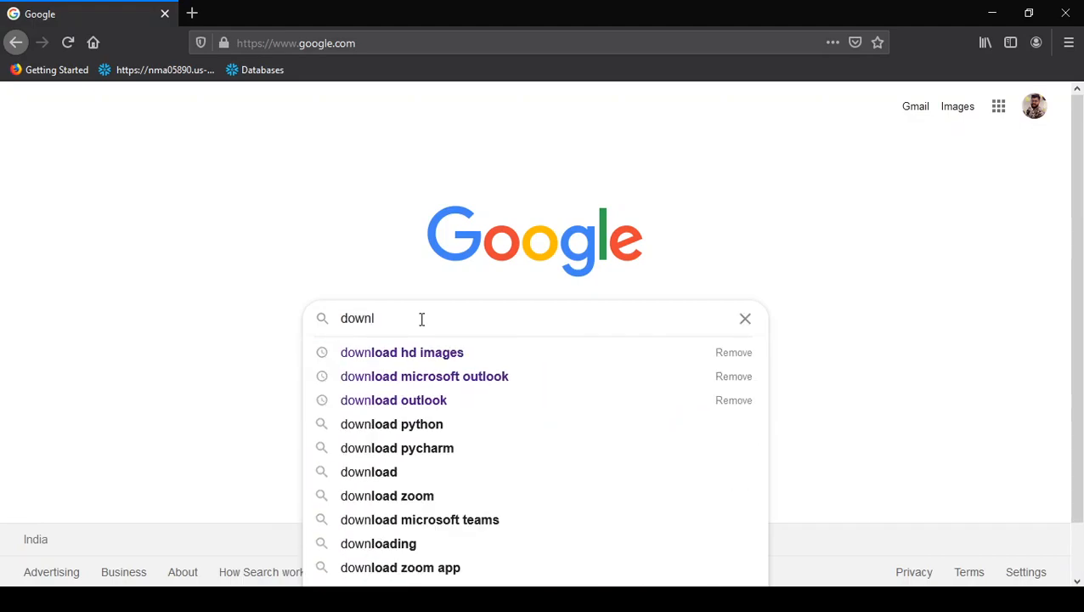
{"action": "type", "text": "ython"}
{"action": "key", "text": "Return"}
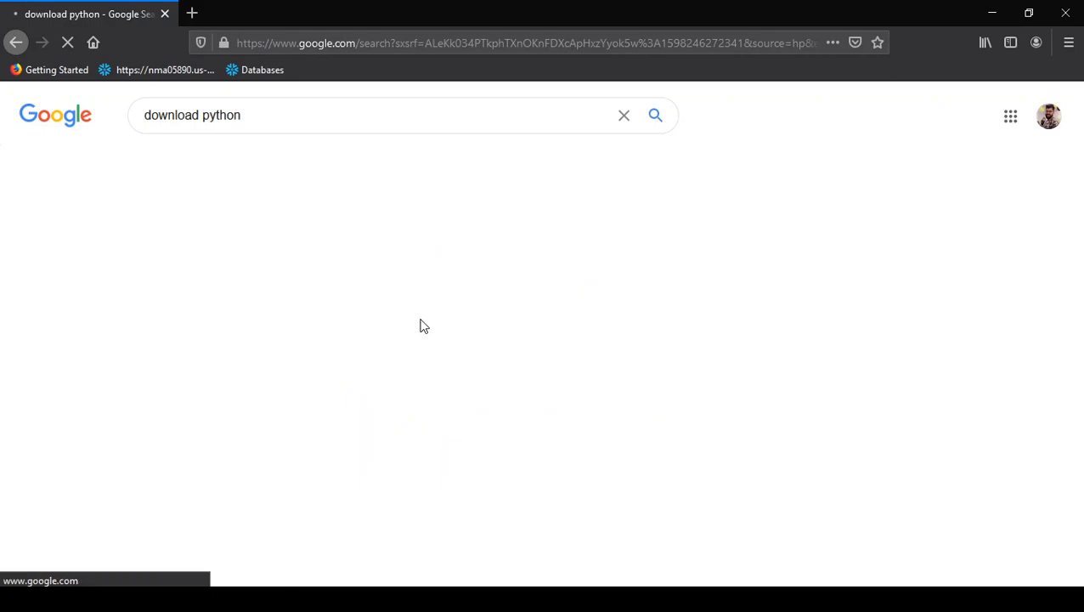
{"action": "left_click", "coordinate": [234, 258]}
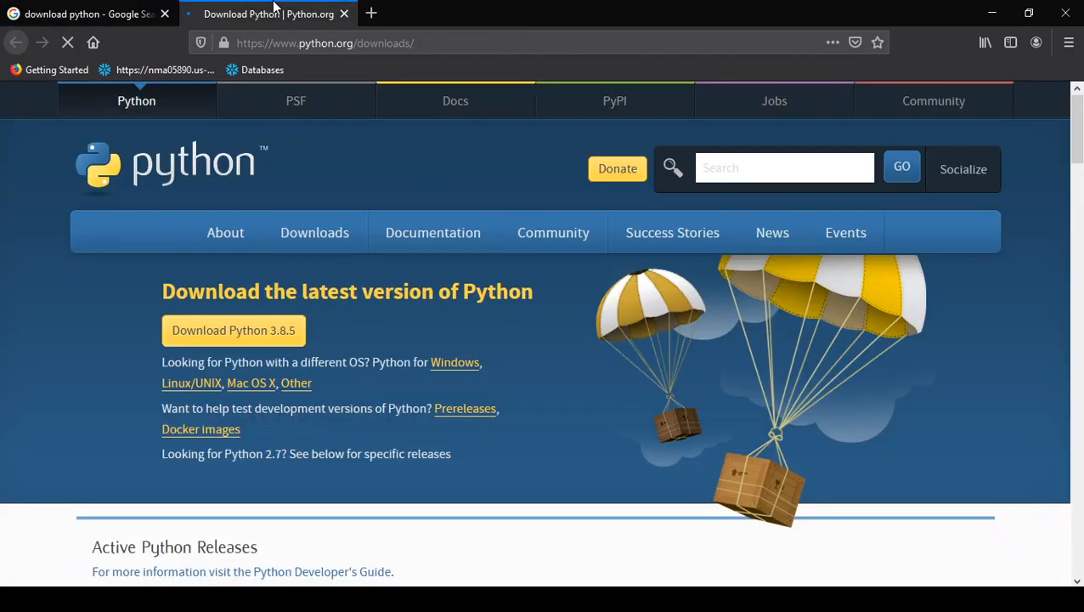
{"action": "mouse_move", "coordinate": [379, 260]}
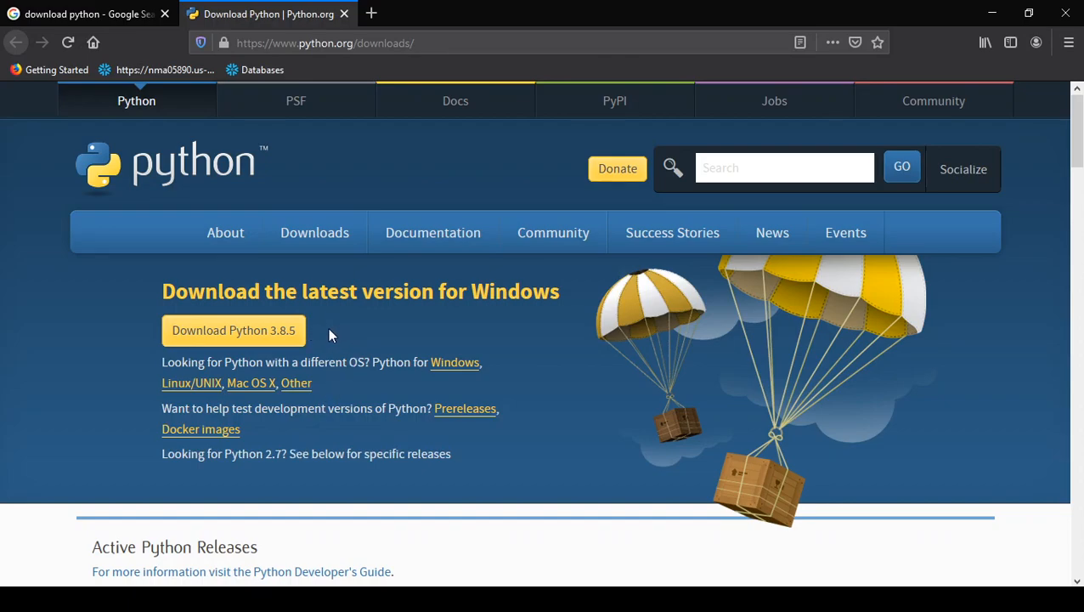
- Download the Python 3.8.5 installer for Windows and save the file
{"action": "left_click", "coordinate": [238, 338]}
{"action": "left_click", "coordinate": [736, 344]}
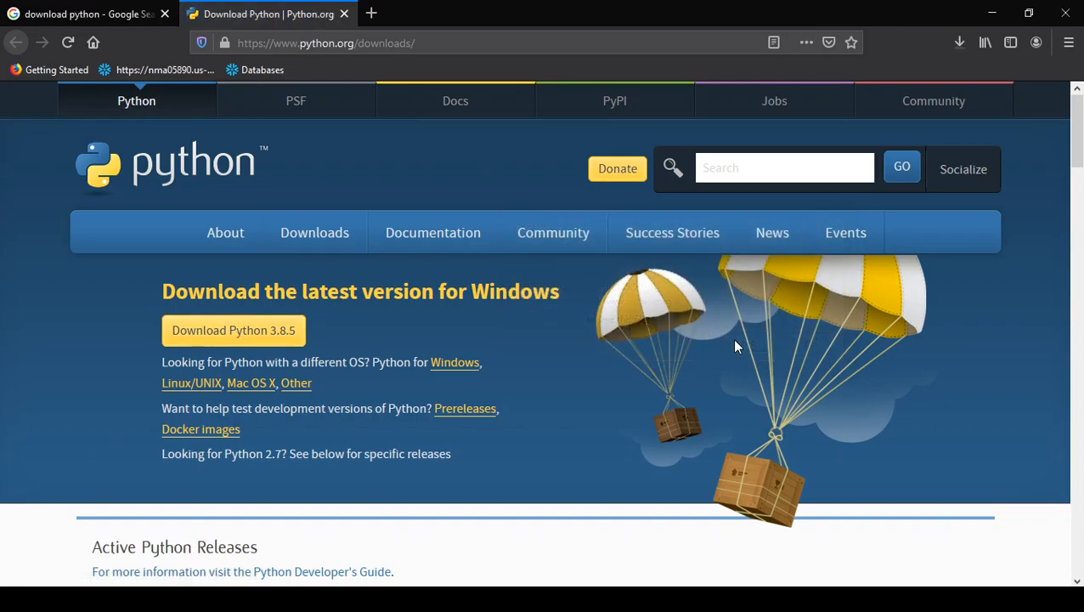
- Launch the downloaded python-3.8.5.exe and enable Add Python 3.8 to PATH in the setup
{"action": "left_click", "coordinate": [960, 43]}
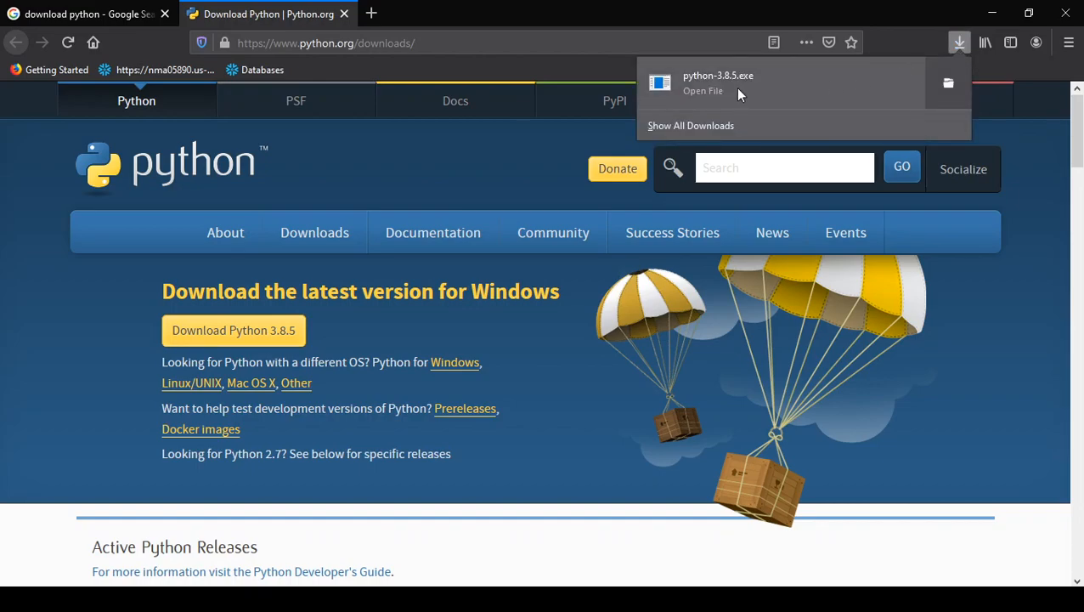
{"action": "left_click", "coordinate": [803, 84]}
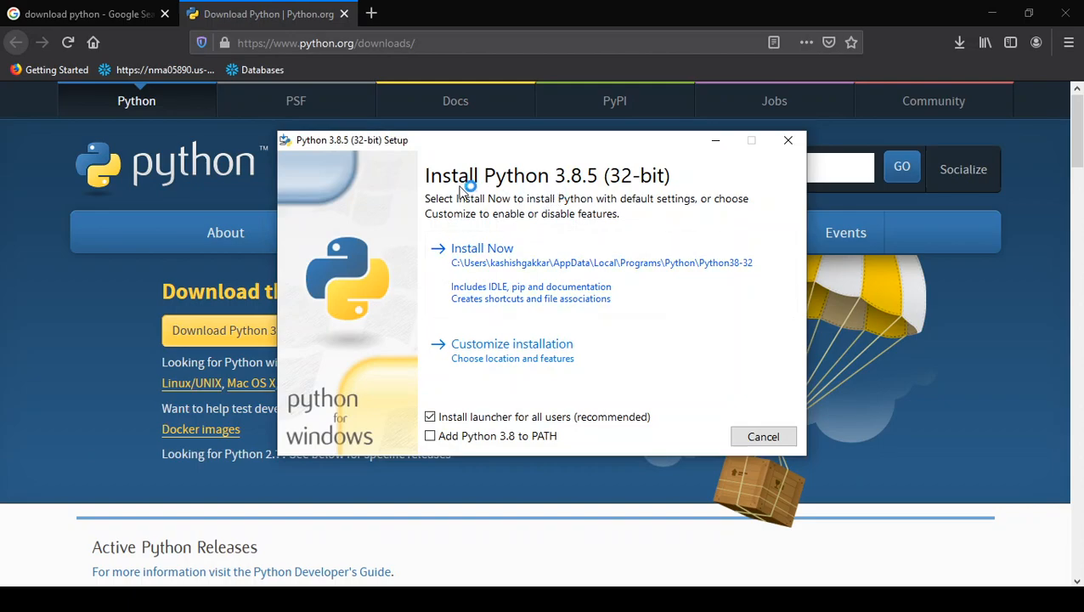
{"action": "left_click", "coordinate": [488, 437]}
- Inspect the entries of the user Path variable in the system environment variables, and close the dialogs without changes
{"action": "key", "text": "super"}
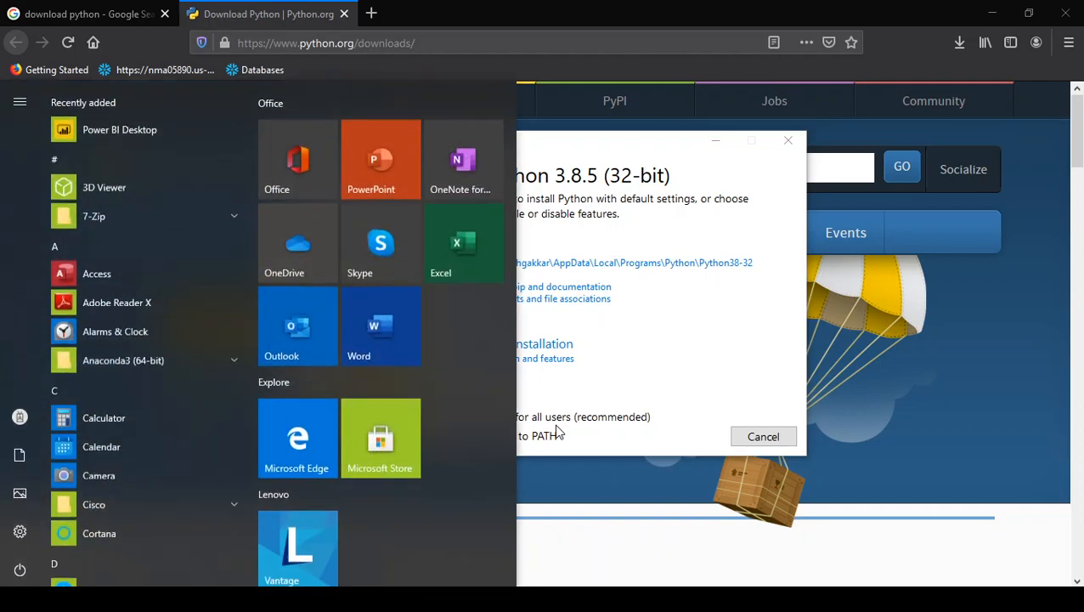
{"action": "type", "text": "envi"}
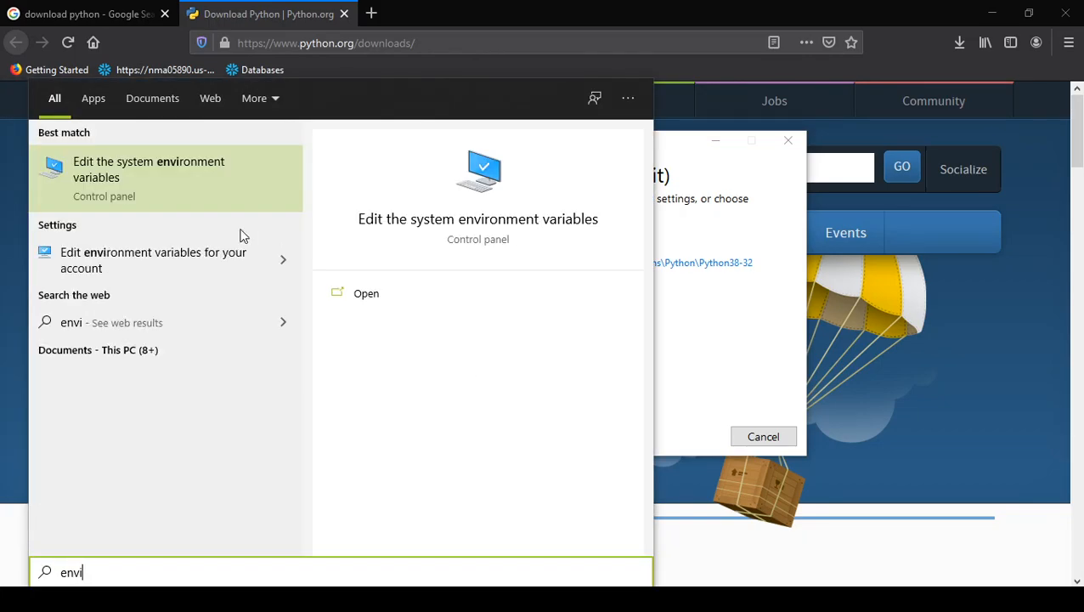
{"action": "left_click", "coordinate": [172, 186]}
{"action": "left_click_drag", "start_coordinate": [520, 74], "coordinate": [790, 54]}
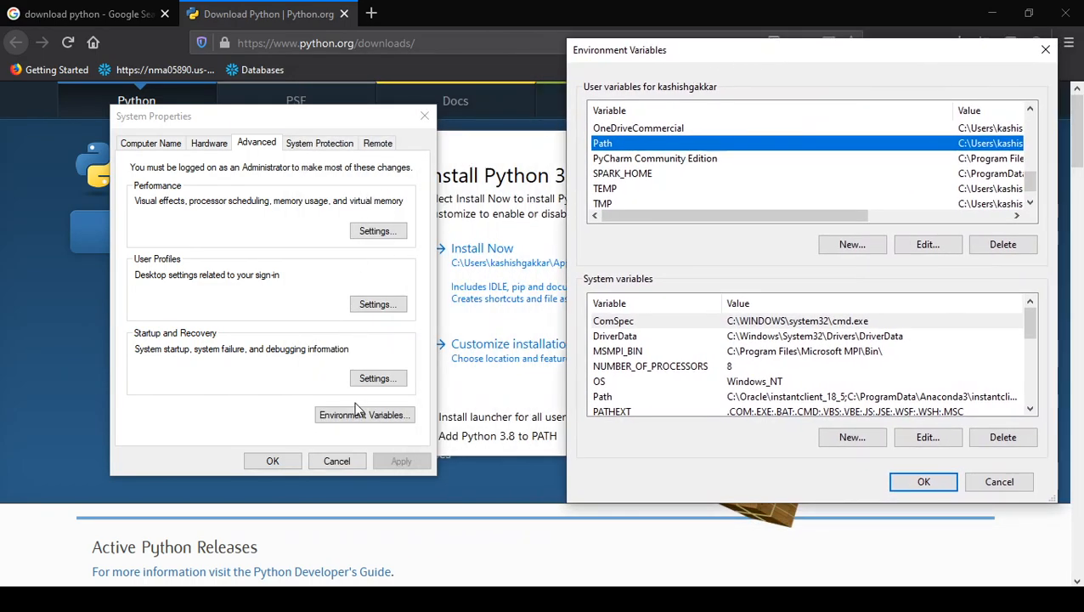
{"action": "left_click_drag", "start_coordinate": [840, 48], "coordinate": [574, 78]}
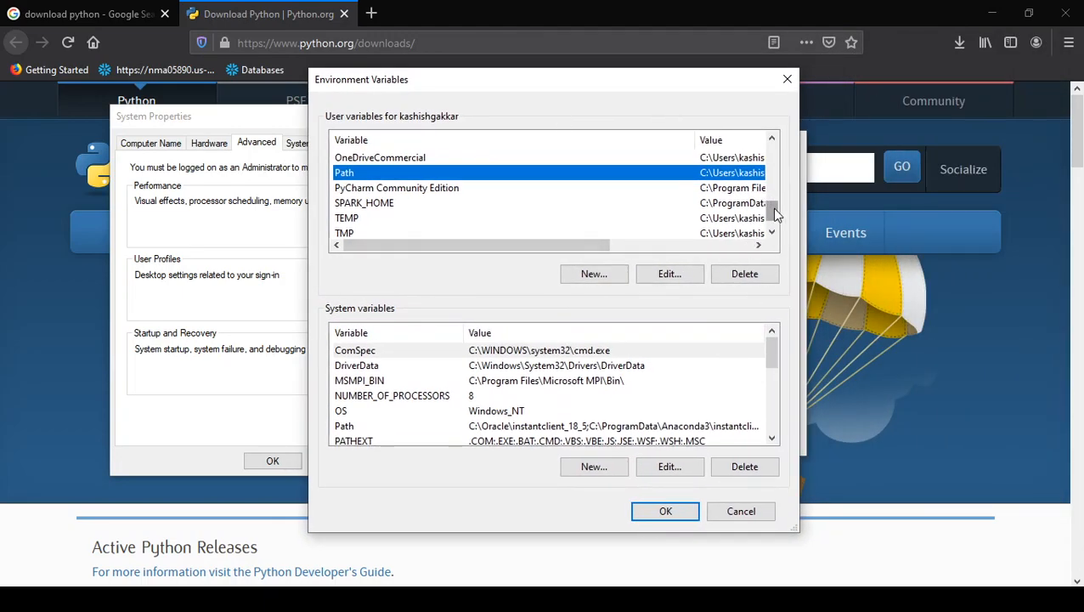
{"action": "double_click", "coordinate": [549, 175]}
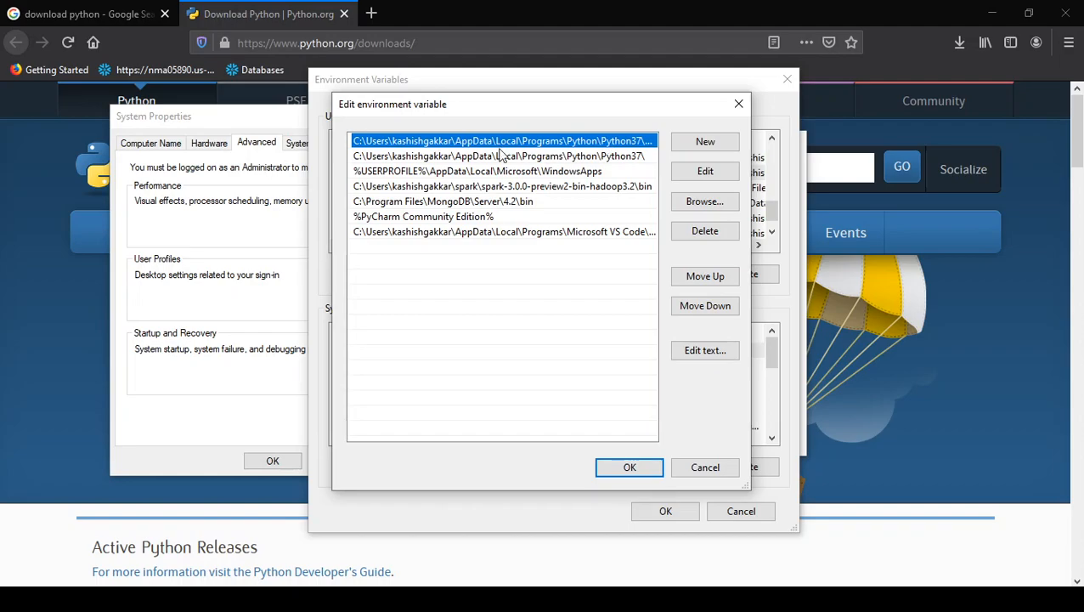
{"action": "left_click", "coordinate": [706, 469]}
{"action": "left_click", "coordinate": [736, 512]}
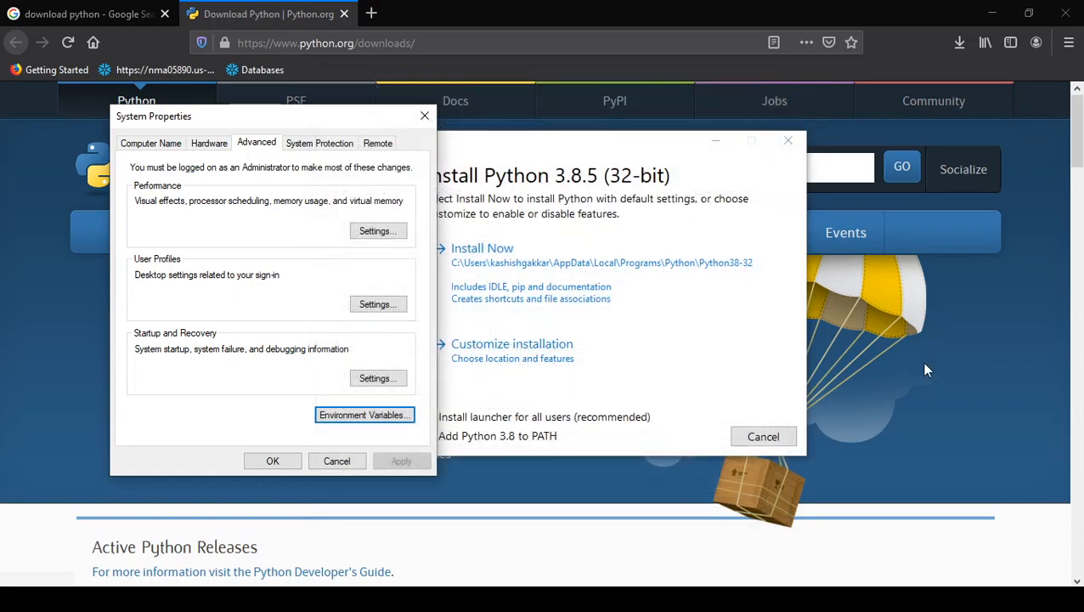
{"action": "left_click", "coordinate": [922, 368]}
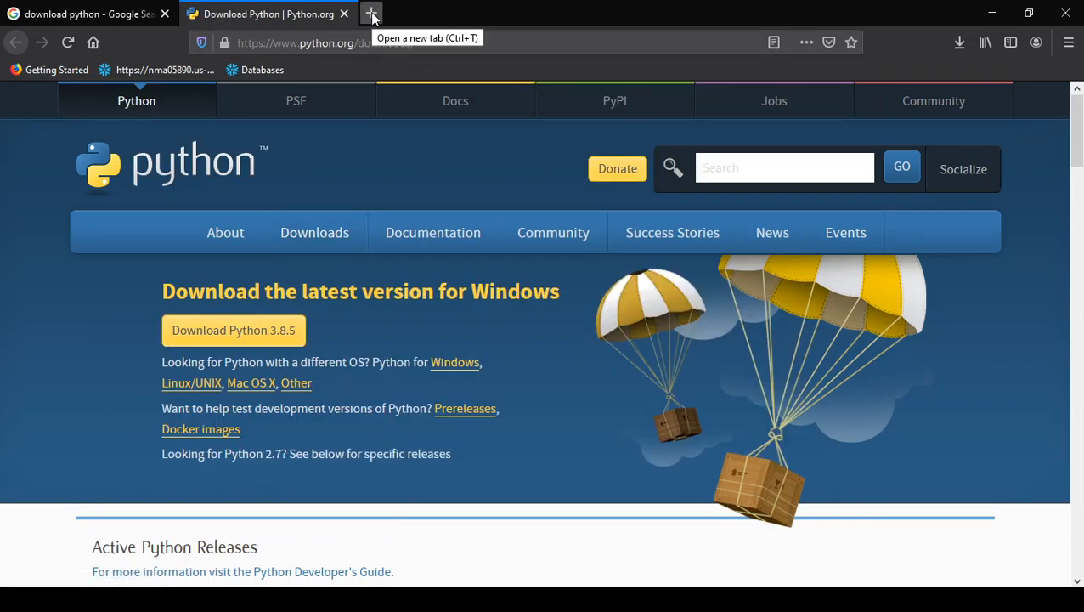
- Open a Command Prompt by running cmd and enlarge its window to full screen
{"action": "key", "text": "super+r"}
{"action": "type", "text": "cmd"}
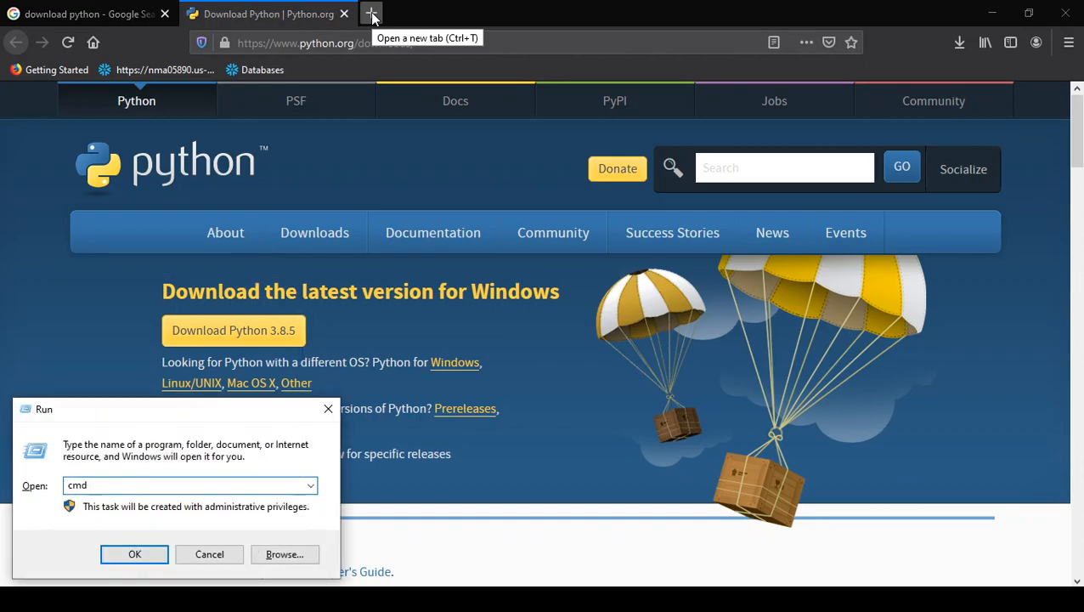
{"action": "key", "text": "Return"}
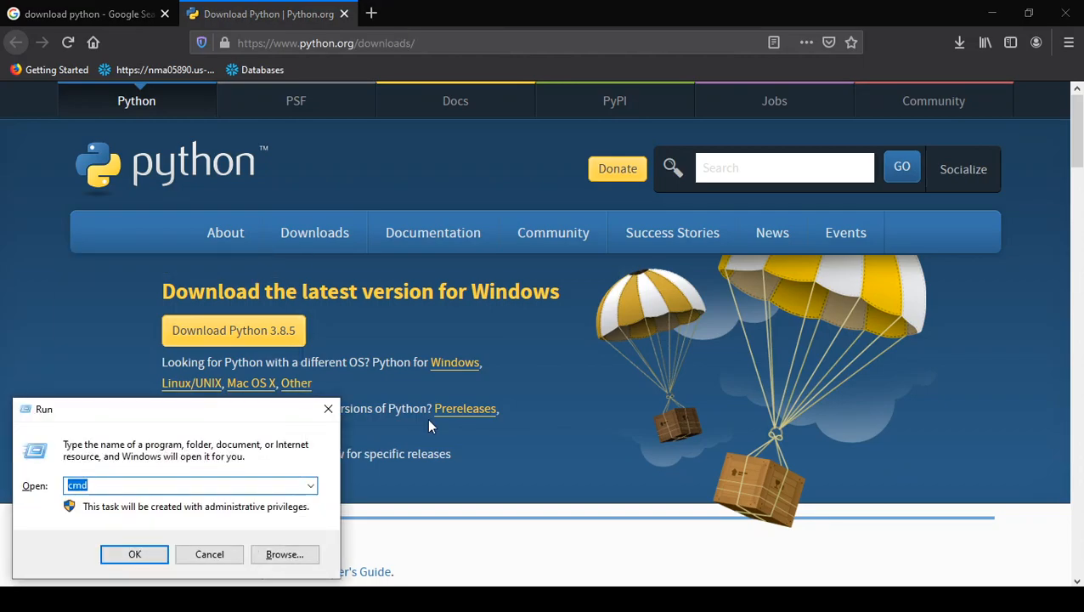
{"action": "left_click", "coordinate": [750, 32]}
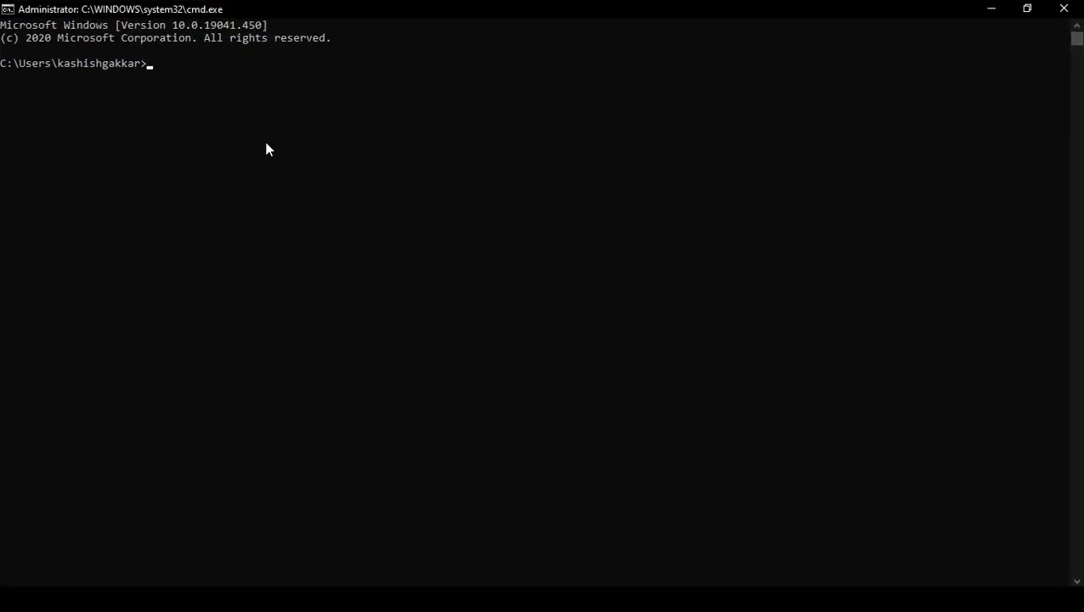
- Check the installed Python version with python --version and highlight the version line
{"action": "type", "text": "python --version"}
{"action": "key", "text": "Return"}
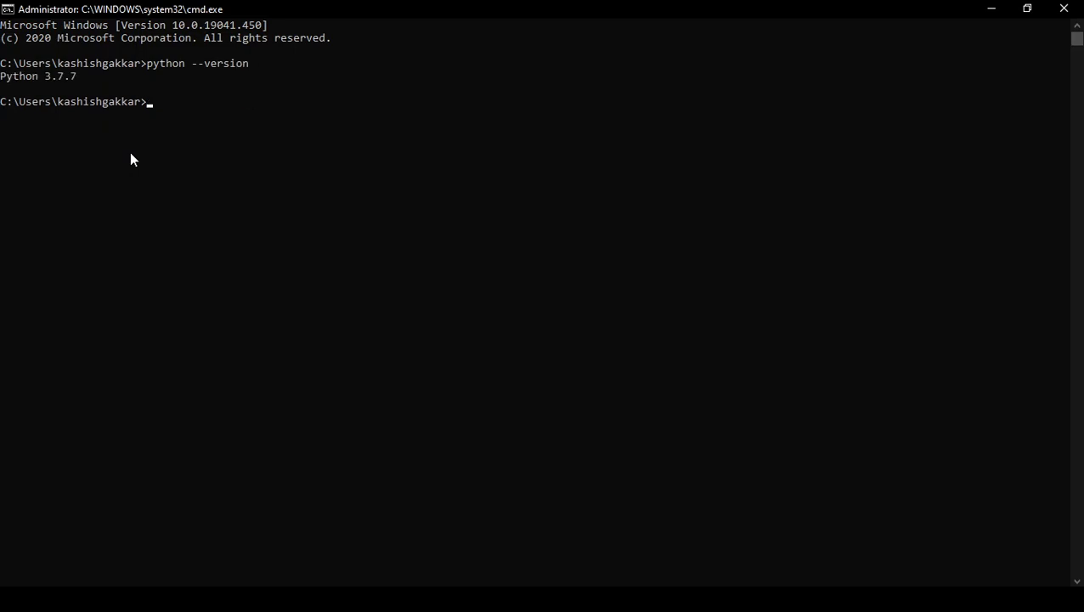
{"action": "left_click_drag", "start_coordinate": [74, 75], "coordinate": [1, 81]}
{"action": "left_click", "coordinate": [84, 77]}
{"action": "left_click", "coordinate": [181, 102]}
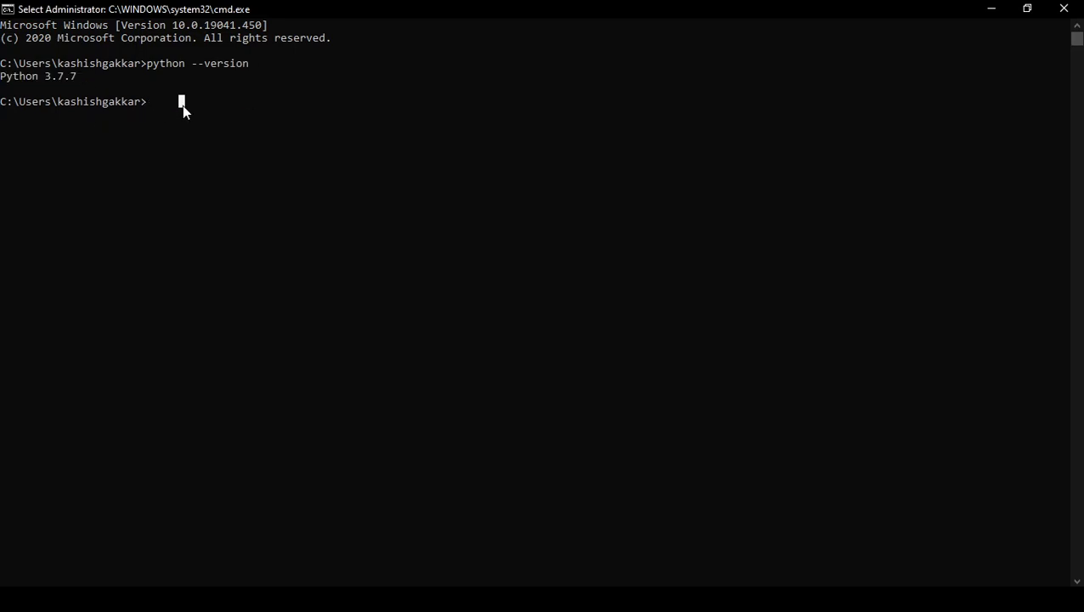
- Start the Python interpreter, assign a = 10 and output it with print(a)
{"action": "type", "text": "python"}
{"action": "key", "text": "Return"}
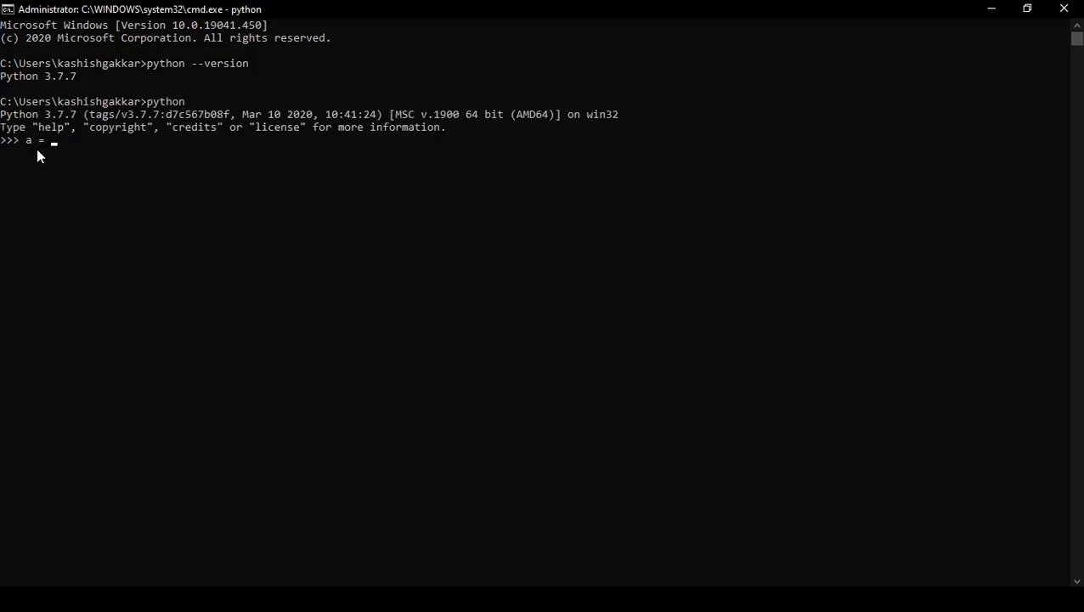
{"action": "type", "text": "(a)"}
{"action": "key", "text": "Return"}
{"action": "left_click", "coordinate": [17, 170]}
{"action": "left_click", "coordinate": [48, 177]}
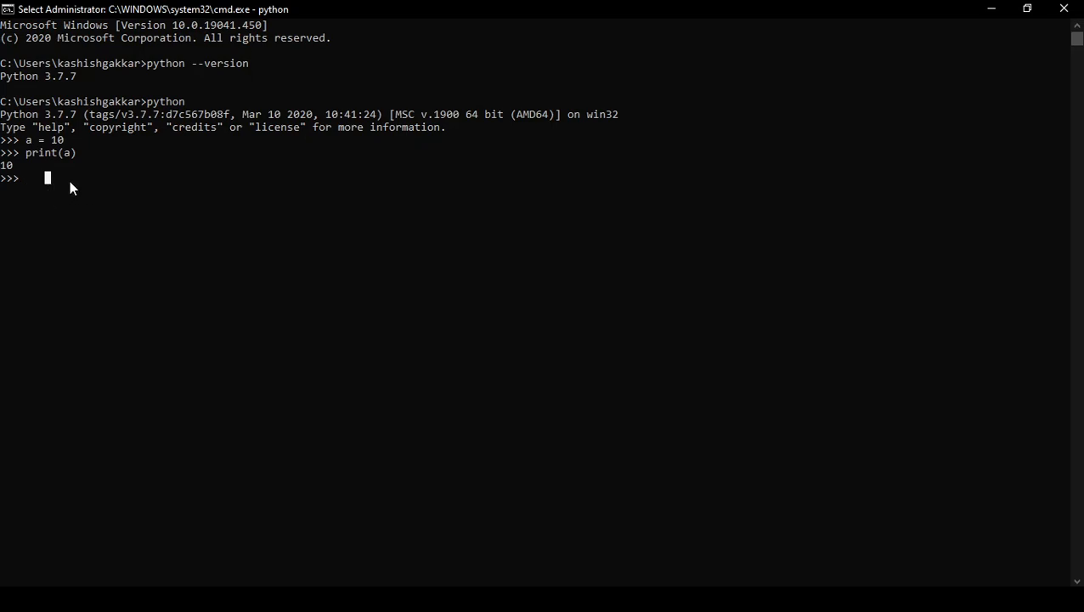
- Leave the Python interpreter with exit() and highlight that command in the console
{"action": "type", "text": "exit("}
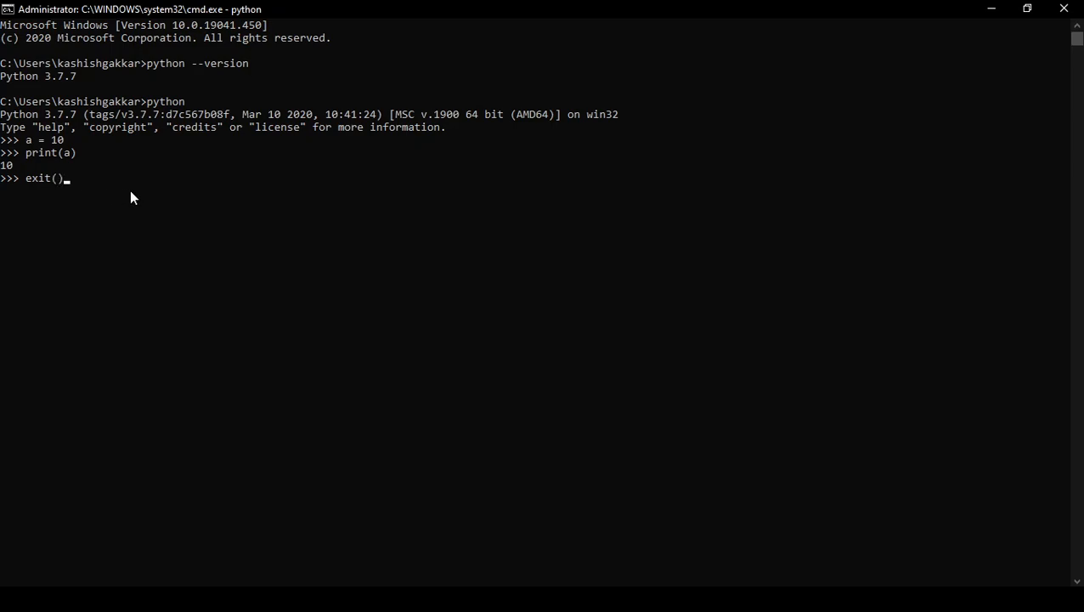
{"action": "key", "text": "Return"}
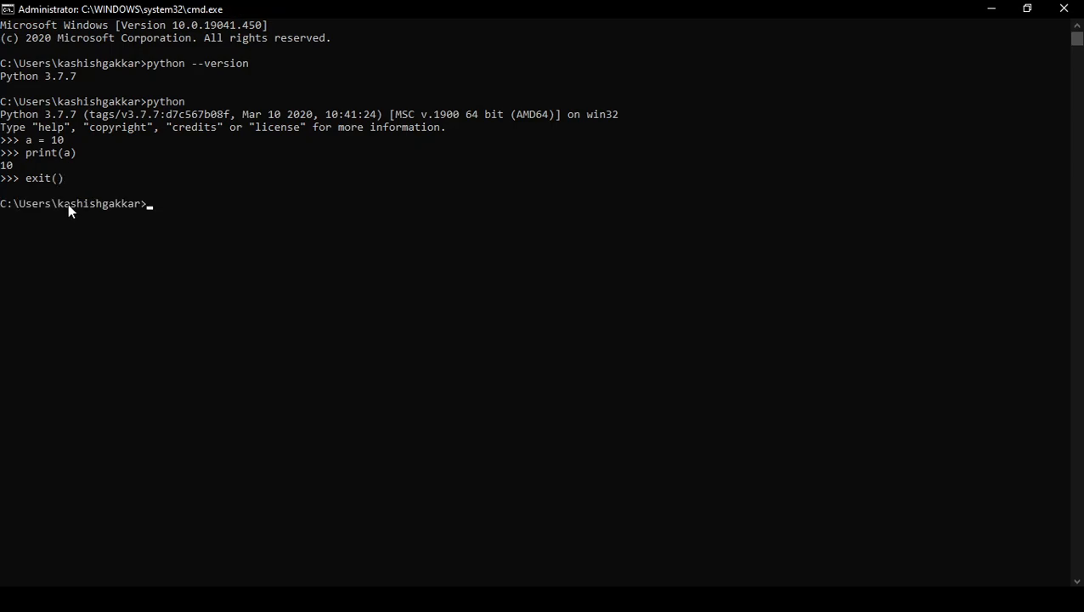
{"action": "left_click_drag", "start_coordinate": [69, 181], "coordinate": [21, 179]}
{"action": "left_click", "coordinate": [93, 179]}
{"action": "left_click", "coordinate": [170, 209]}
- Start the Python interpreter again and quit it with the end-of-file shortcut instead of exit()
{"action": "type", "text": "python"}
{"action": "key", "text": "Return"}
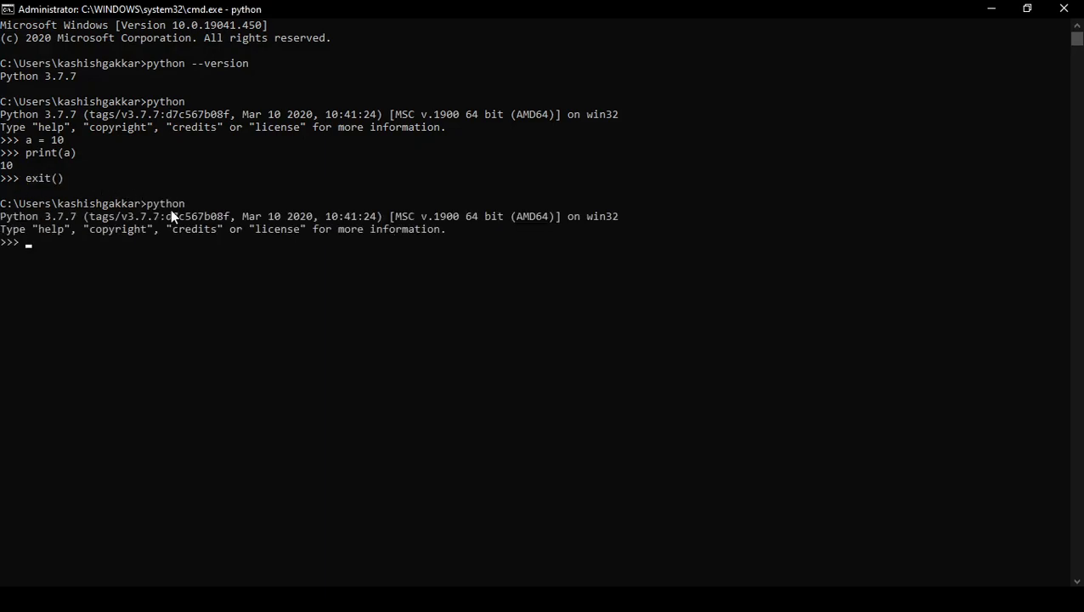
{"action": "key", "text": "ctrl+z"}
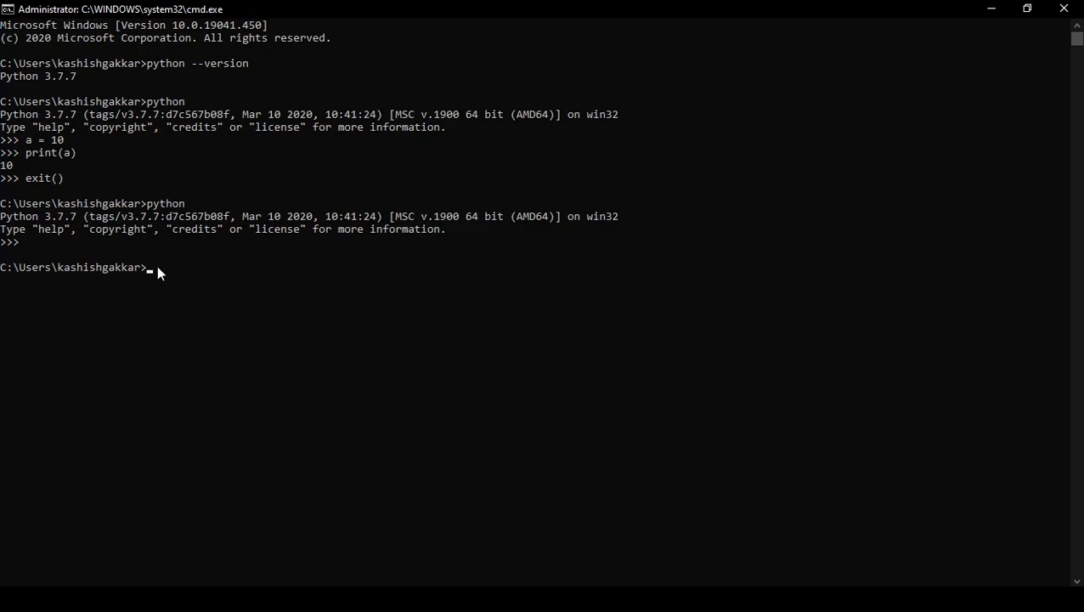
- Clear the text selection in the console and close the Command Prompt window
{"action": "left_click", "coordinate": [247, 65]}
{"action": "left_click", "coordinate": [571, 114]}
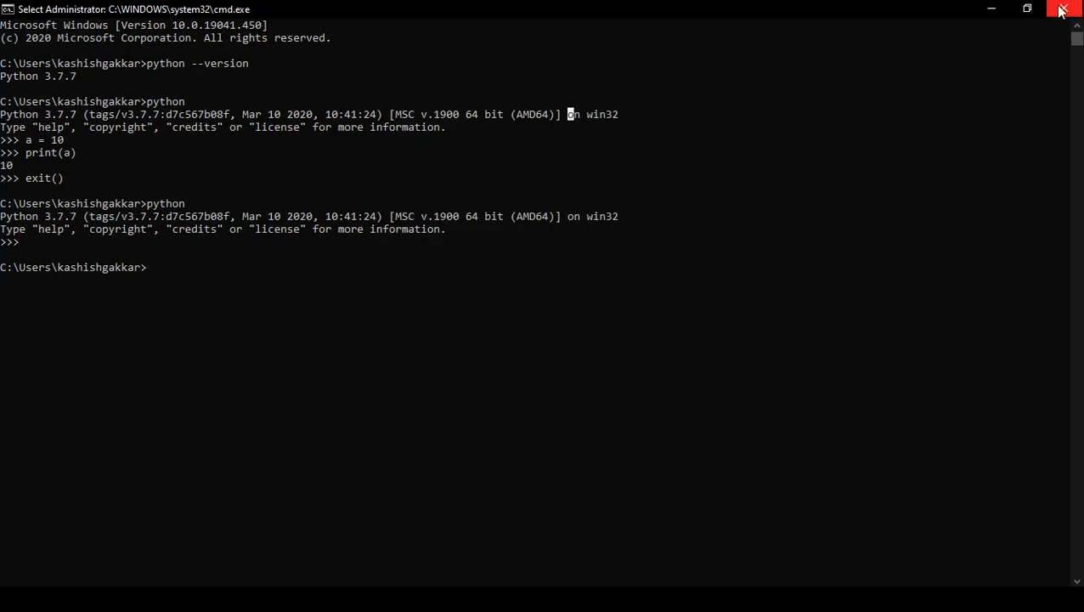
{"action": "key", "text": "Escape"}
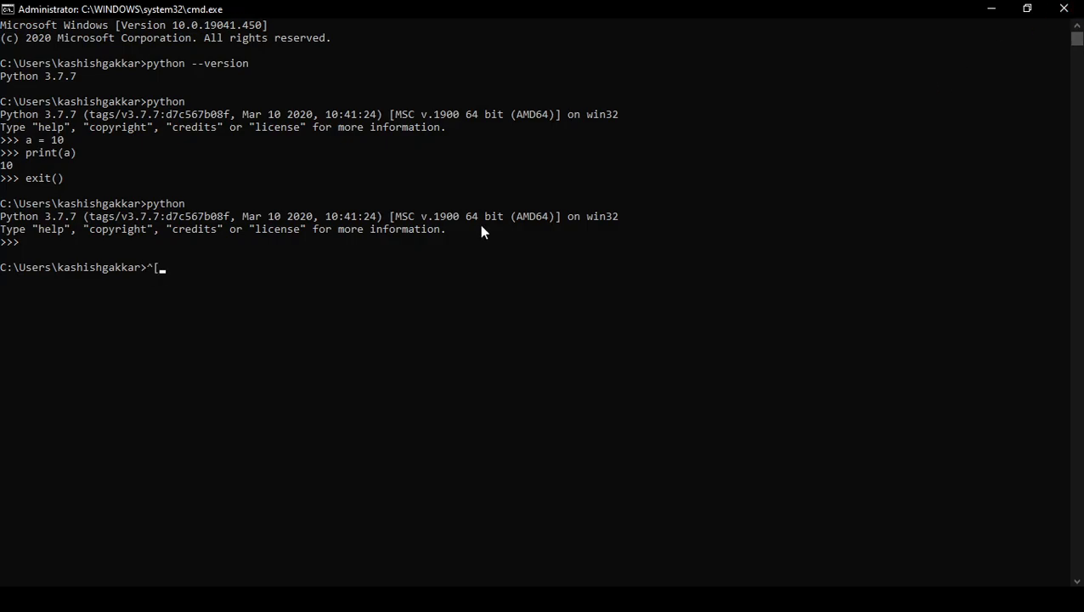
{"action": "left_click", "coordinate": [1064, 8]}
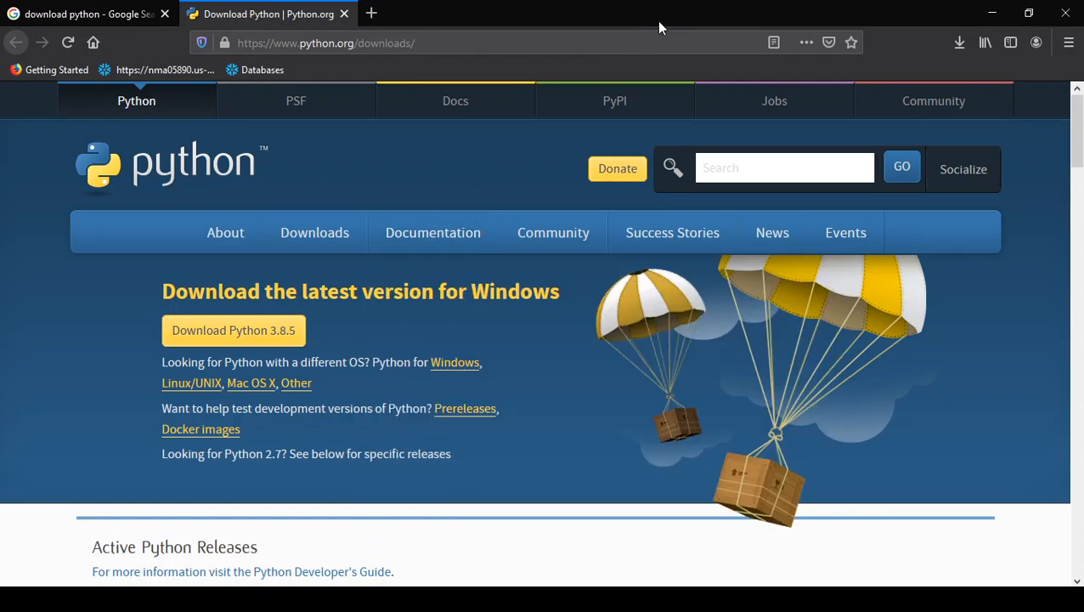
- Search Google for "download anaconda" in a new tab and open the Anaconda Individual Edition result in another tab
{"action": "mouse_move", "coordinate": [412, 233]}
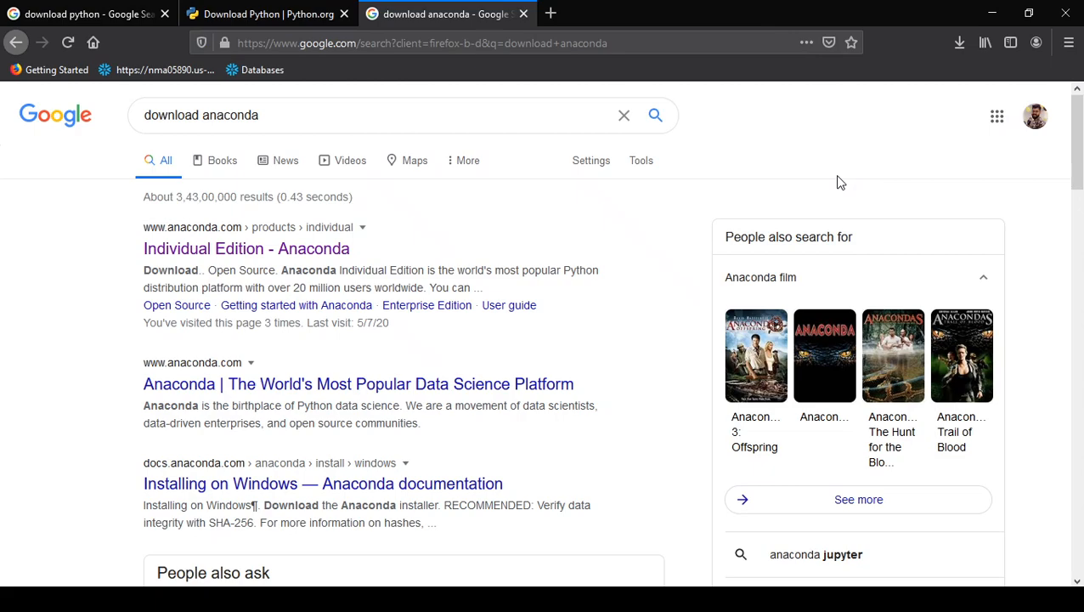
{"action": "middle_click", "coordinate": [249, 253]}
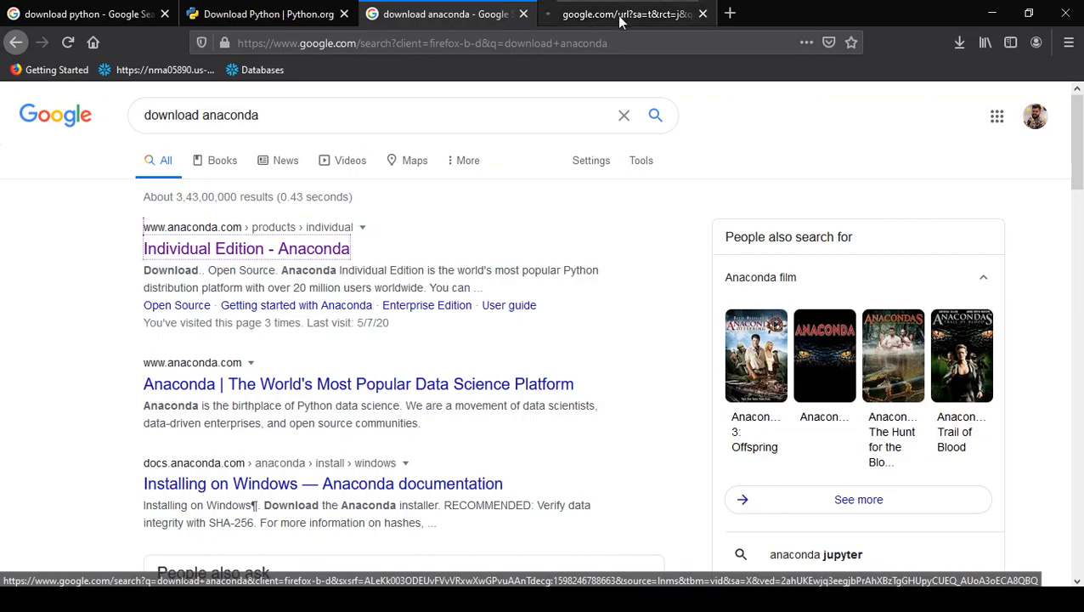
{"action": "left_click", "coordinate": [619, 17]}
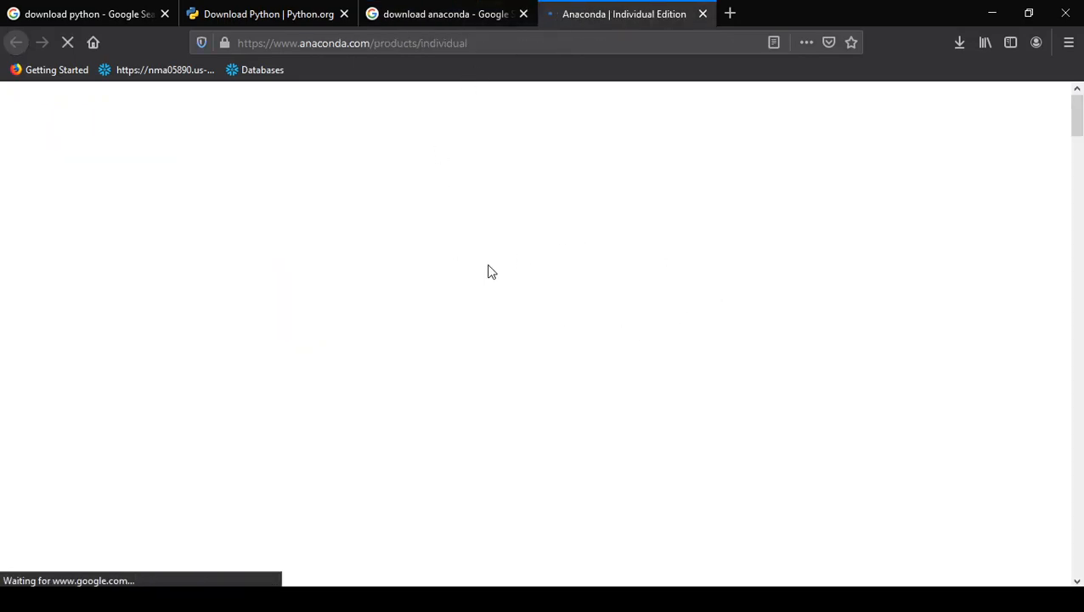
- Find the Anaconda Installers section on the page and highlight its heading and the Python version of the Windows installers
{"action": "left_click_drag", "start_coordinate": [1076, 119], "coordinate": [1077, 489]}
{"action": "double_click", "coordinate": [382, 117]}
{"action": "left_click", "coordinate": [729, 126]}
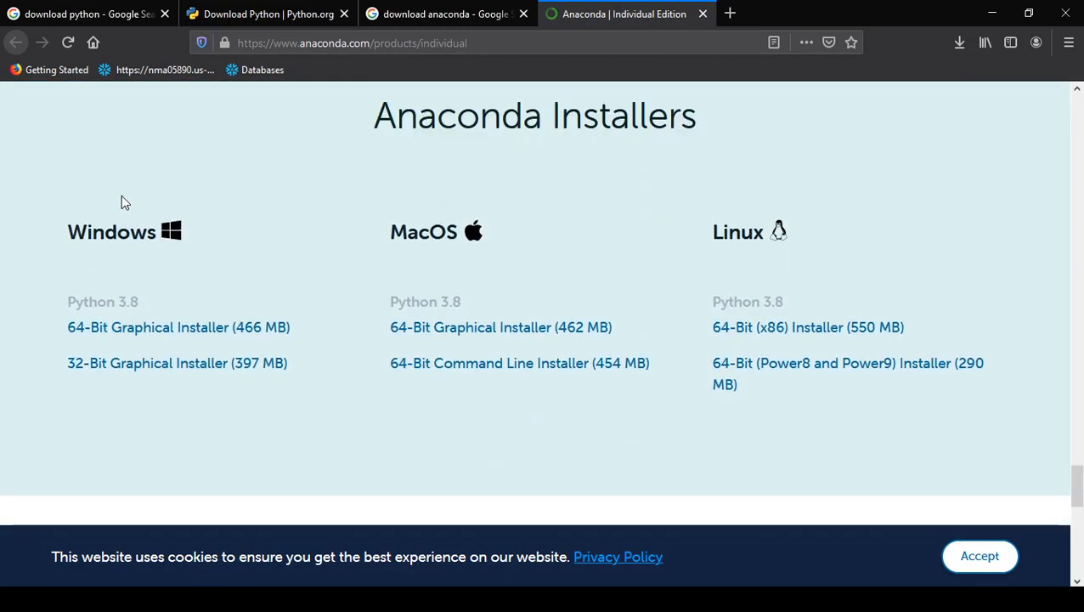
{"action": "double_click", "coordinate": [128, 301]}
{"action": "left_click", "coordinate": [310, 306]}
- Start downloading the Windows 64-Bit Graphical Installer for Anaconda, but cancel saving the file
{"action": "left_click", "coordinate": [177, 332]}
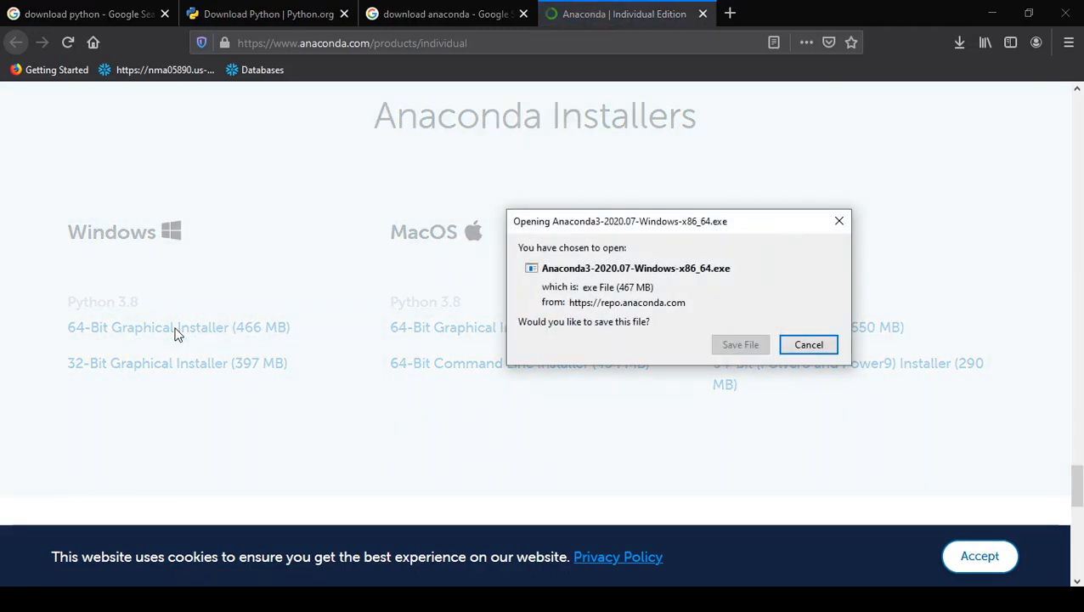
{"action": "left_click", "coordinate": [807, 345]}
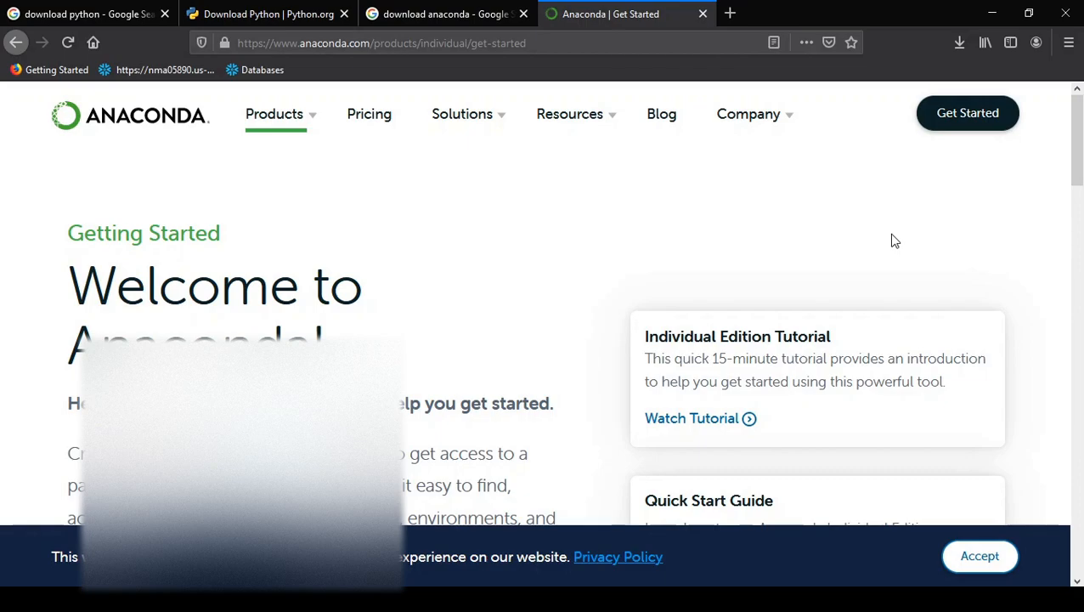
- Find Anaconda Navigator by searching Windows for "ana", launch it and look through the applications on its Home page
{"action": "key", "text": "super"}
{"action": "type", "text": "ana"}
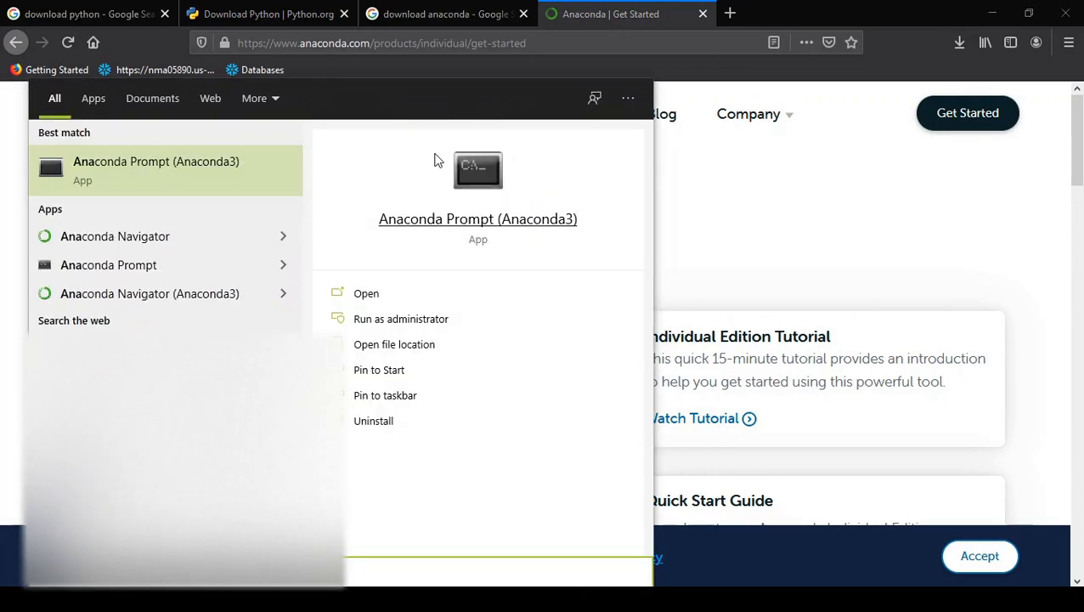
{"action": "left_click", "coordinate": [162, 235]}
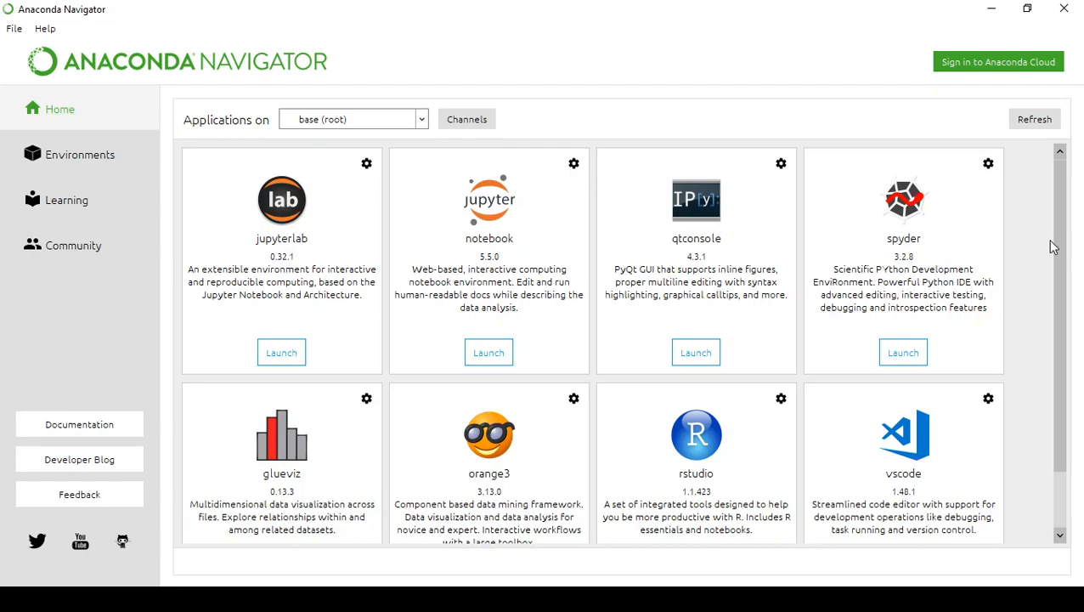
{"action": "left_click_drag", "start_coordinate": [1060, 287], "coordinate": [1072, 214]}
- Switch back to Firefox, search Google for "download pycharm" and open the JetBrains download page in another tab, dismissing its JetBrains Academy banner
{"action": "mouse_move", "coordinate": [426, 600]}
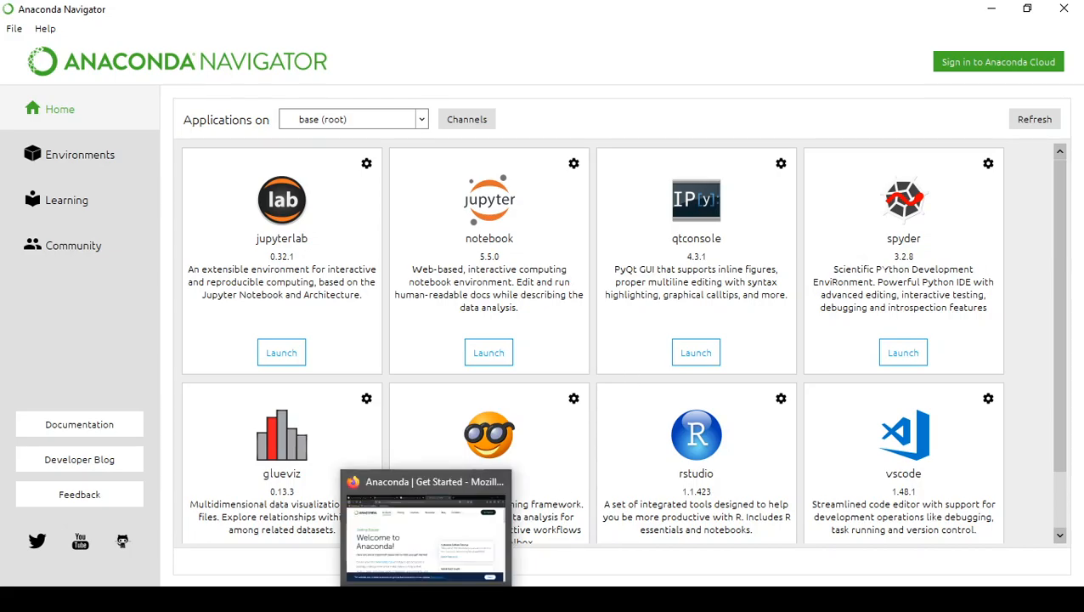
{"action": "left_click", "coordinate": [423, 527]}
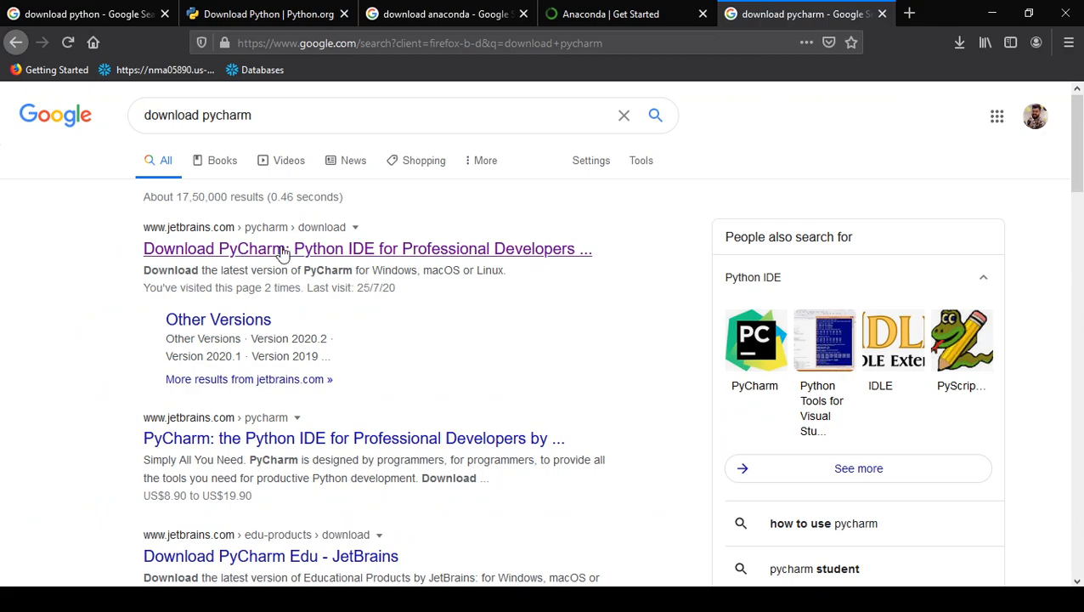
{"action": "middle_click", "coordinate": [310, 258]}
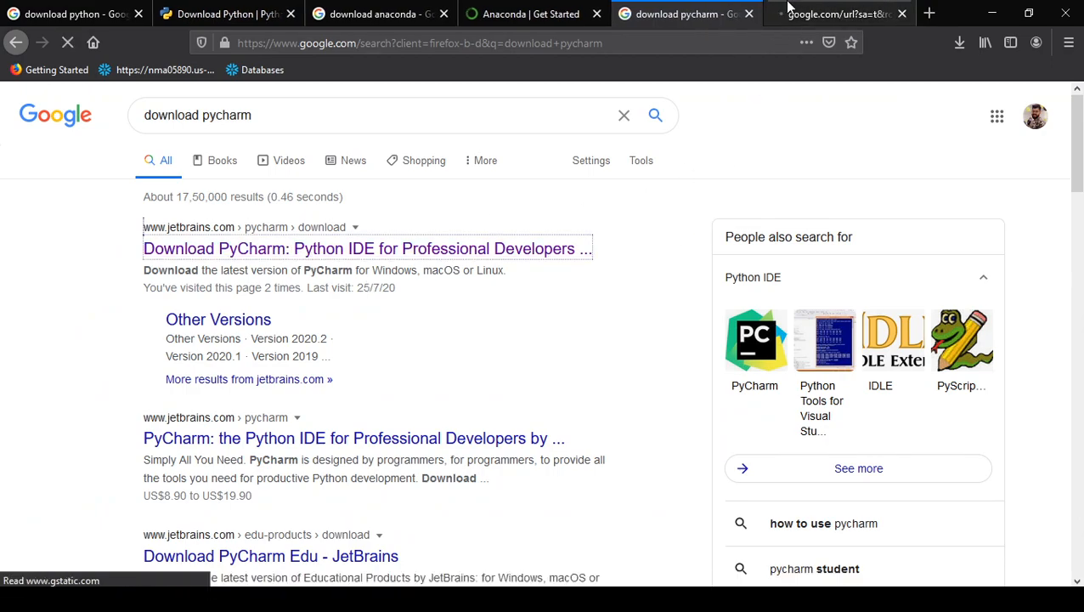
{"action": "left_click", "coordinate": [787, 13]}
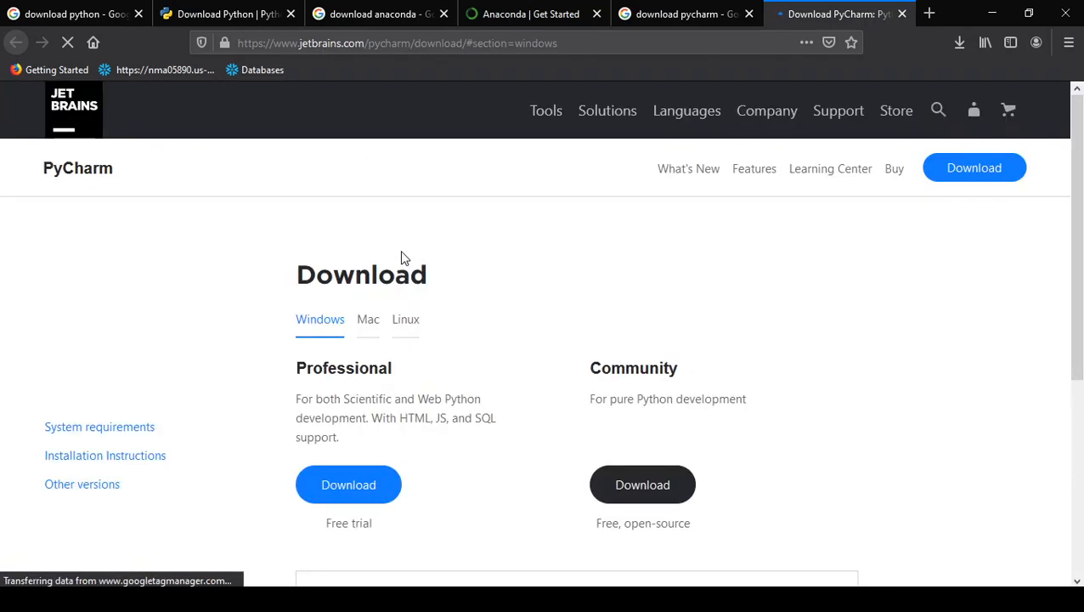
{"action": "left_click", "coordinate": [716, 333]}
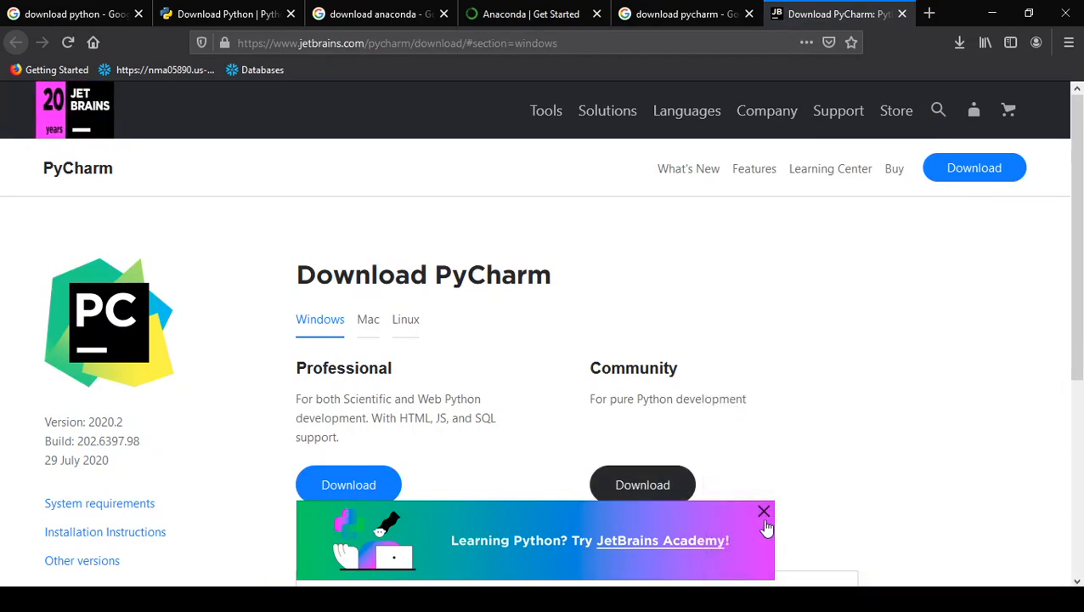
{"action": "left_click", "coordinate": [764, 512]}
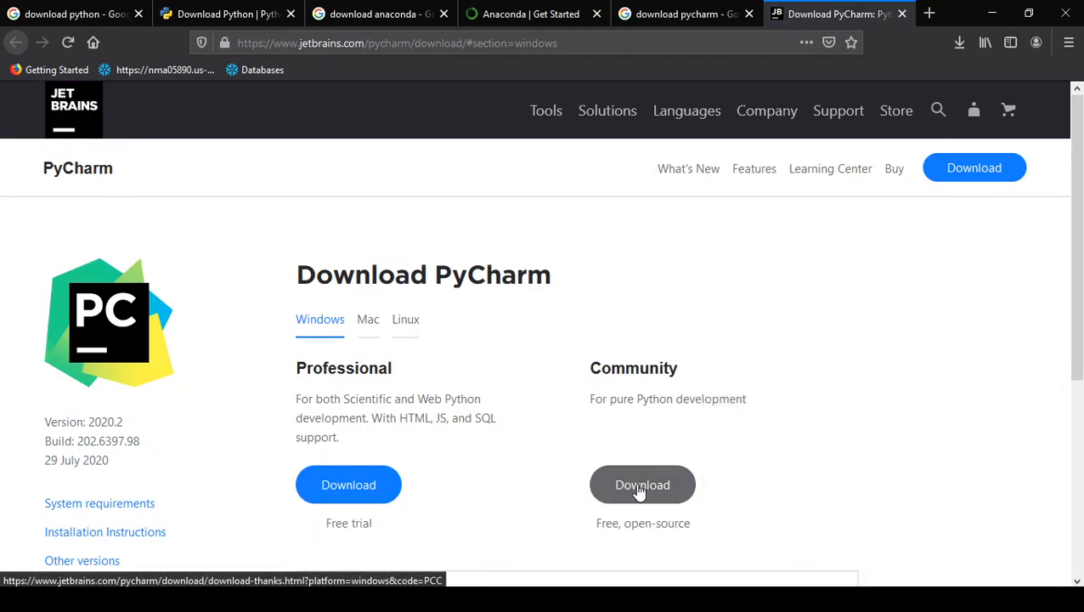